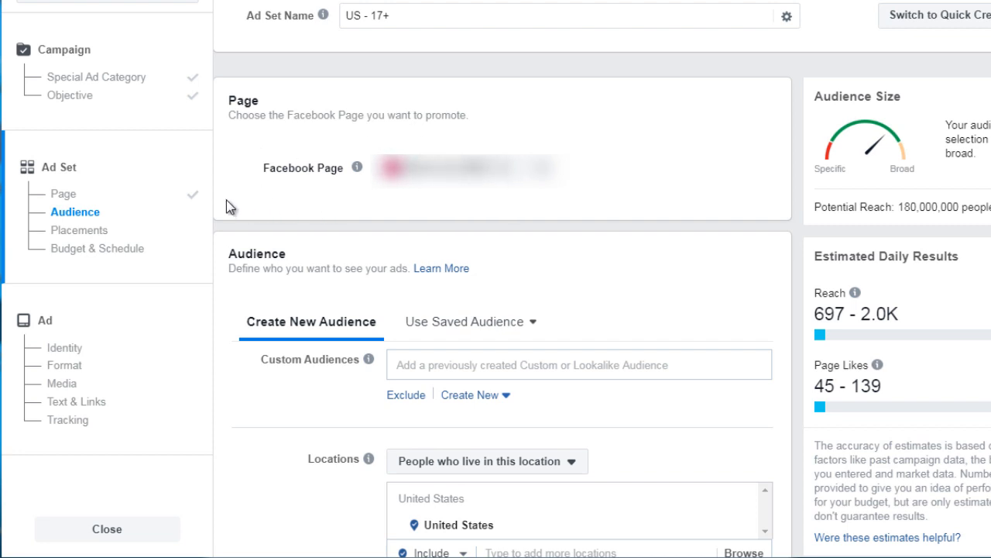
# Step: Review the options for creating a new audience and the location types available for the ad set
pyautogui.scroll(-3, 228, 206)
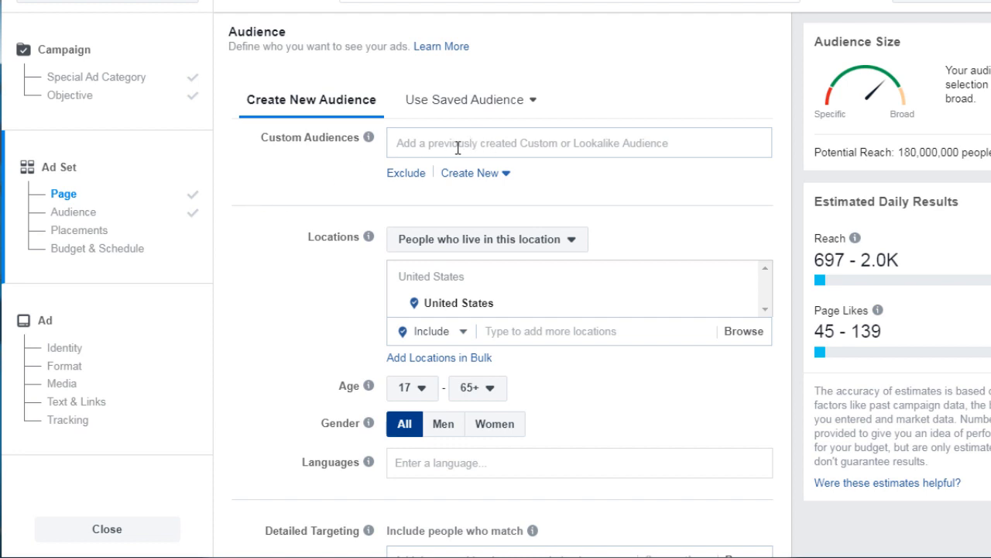
pyautogui.click(470, 176)
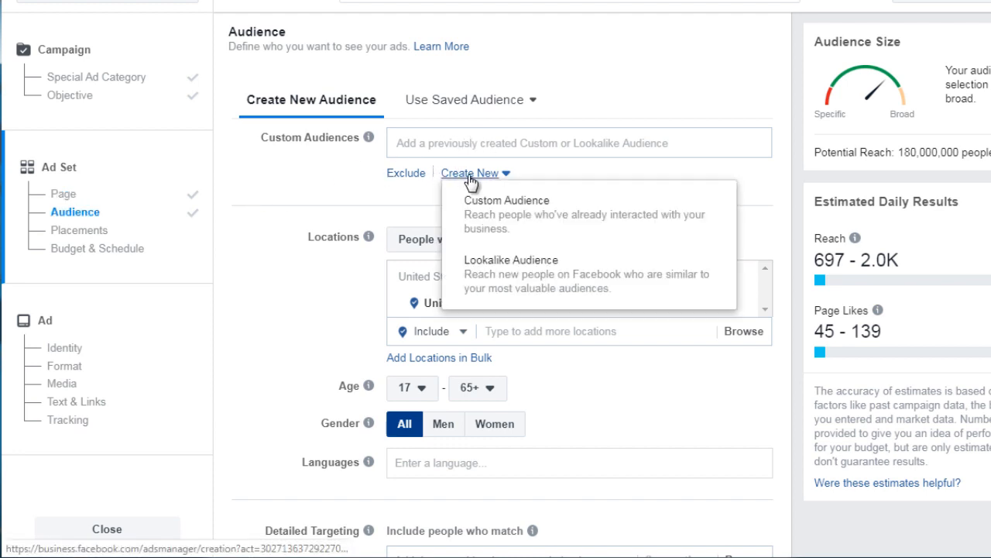
pyautogui.click(303, 214)
pyautogui.scroll(-3, 303, 214)
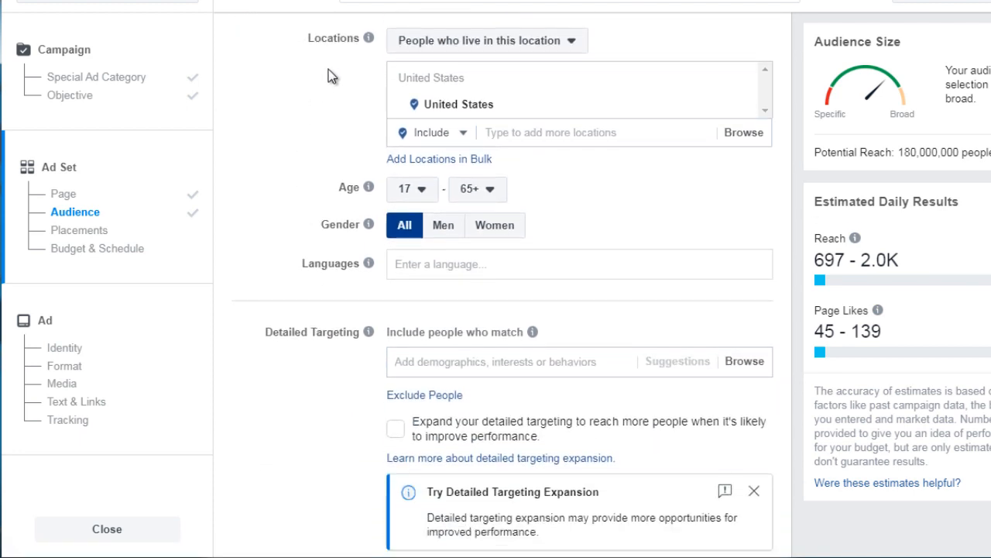
pyautogui.click(459, 49)
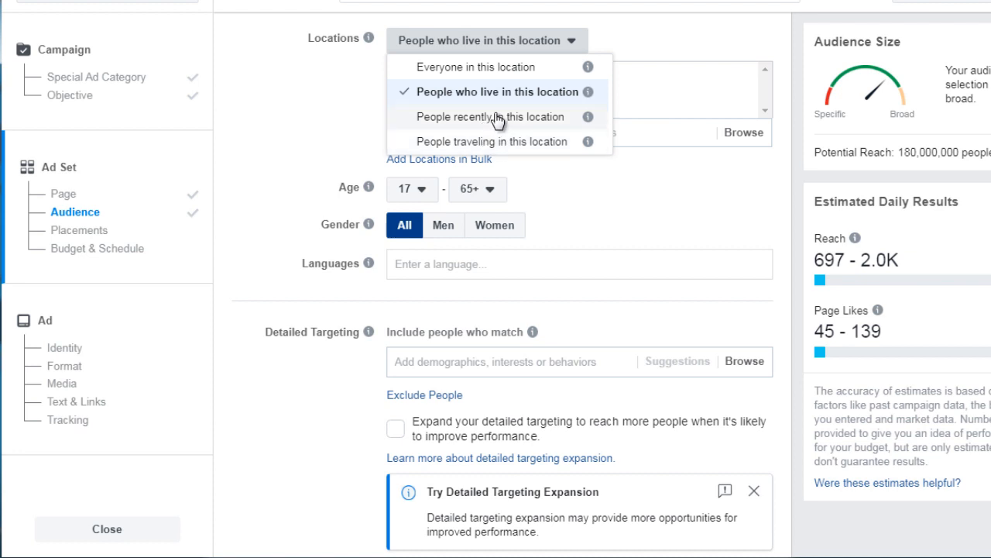
pyautogui.click(334, 80)
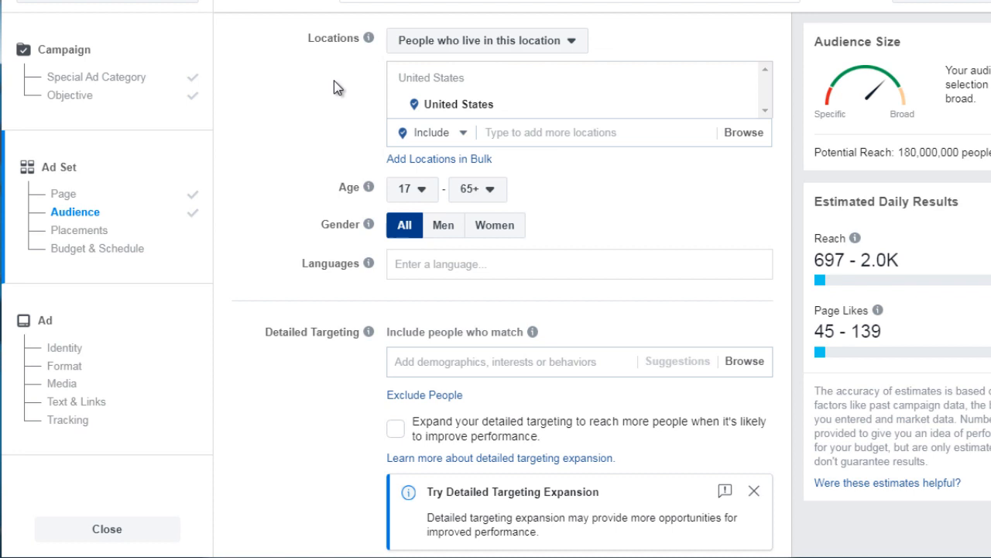
# Step: Replace the United States in the audience locations with Dhaka, Dhaka Division, Bangladesh
pyautogui.moveTo(590, 104)
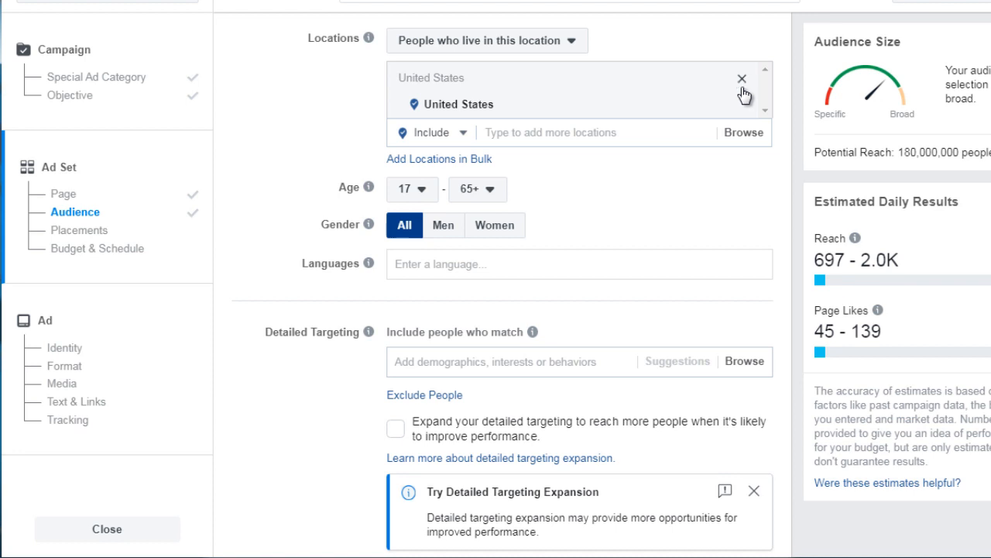
pyautogui.click(742, 85)
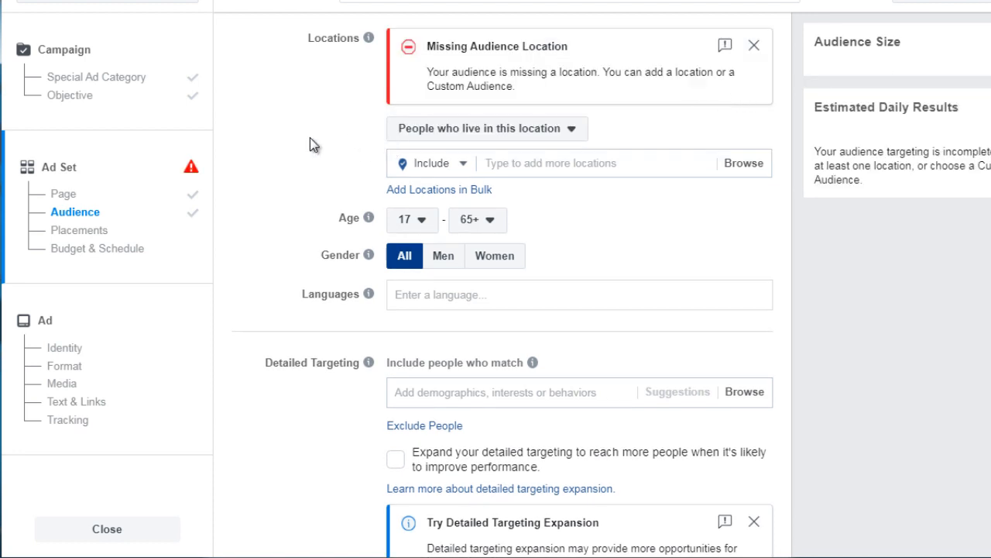
pyautogui.click(517, 166)
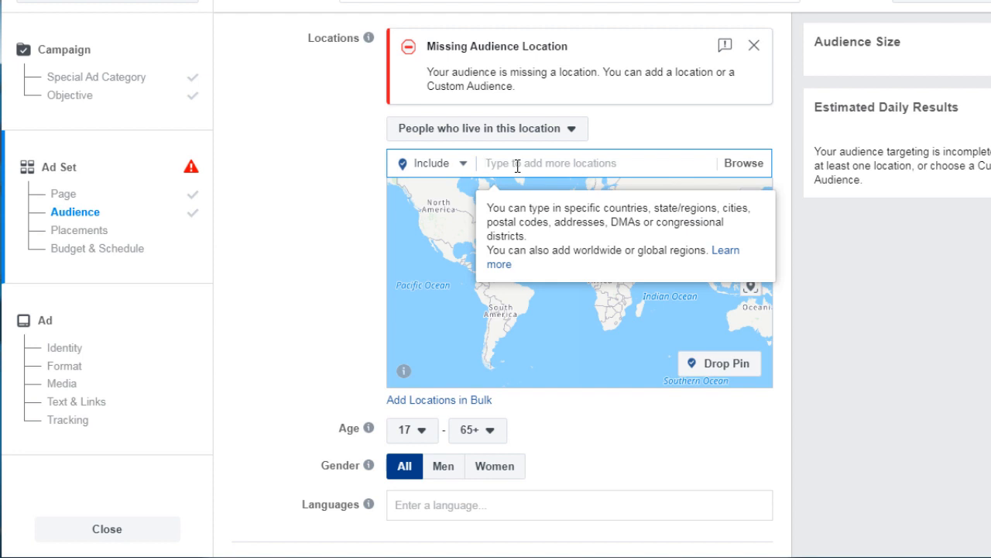
pyautogui.write('Bangl')
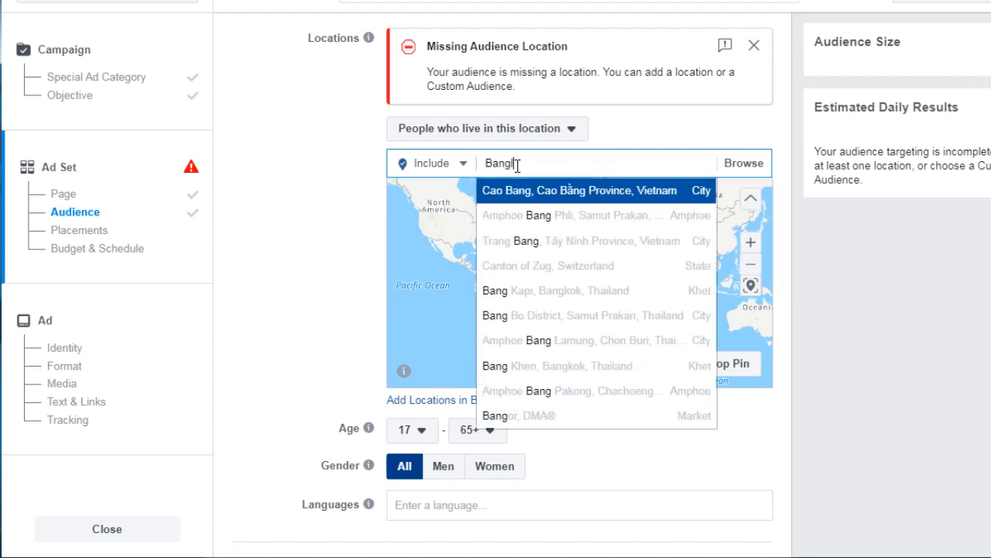
pyautogui.write('ade')
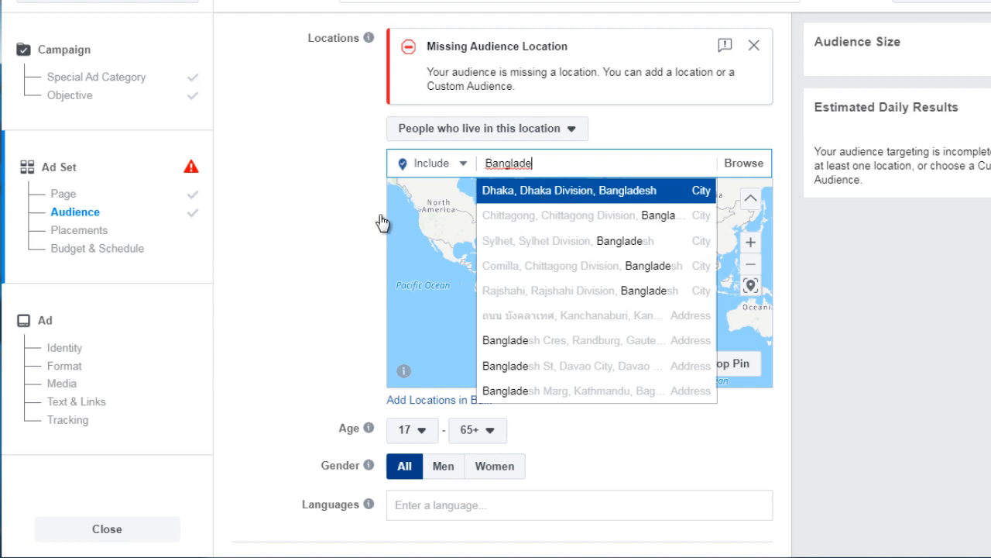
pyautogui.press('Return')
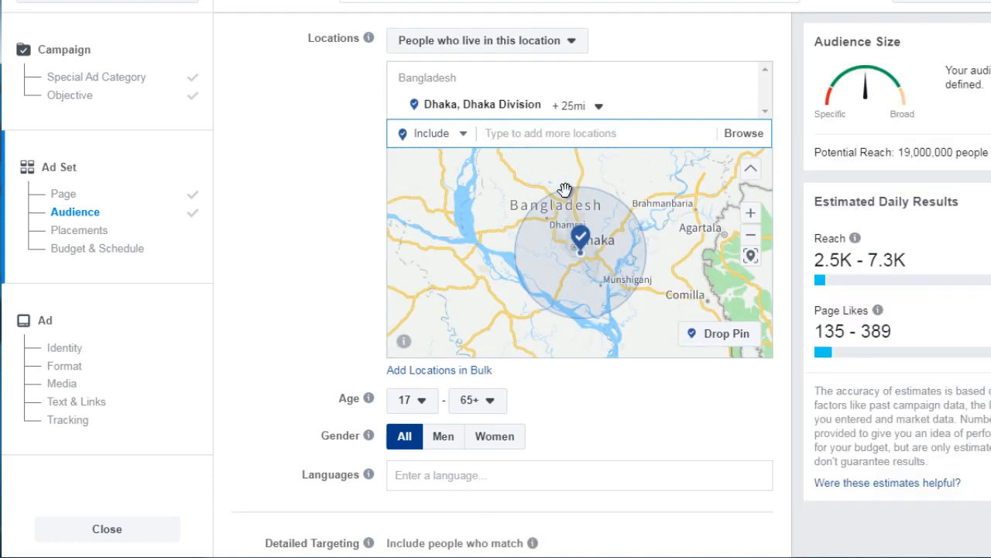
# Step: Examine the region groups offered for location targeting, including the members of the individual free trade areas
pyautogui.click(744, 136)
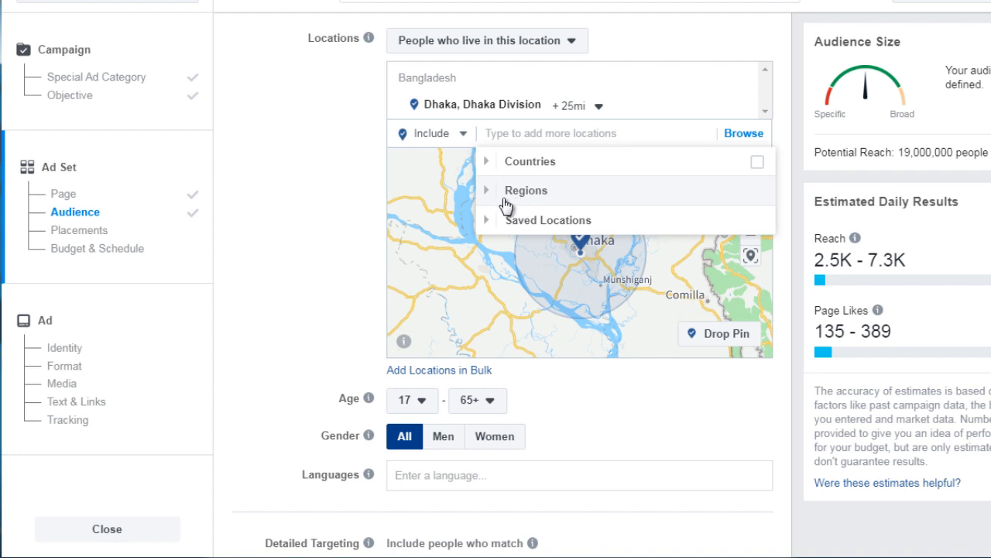
pyautogui.click(485, 198)
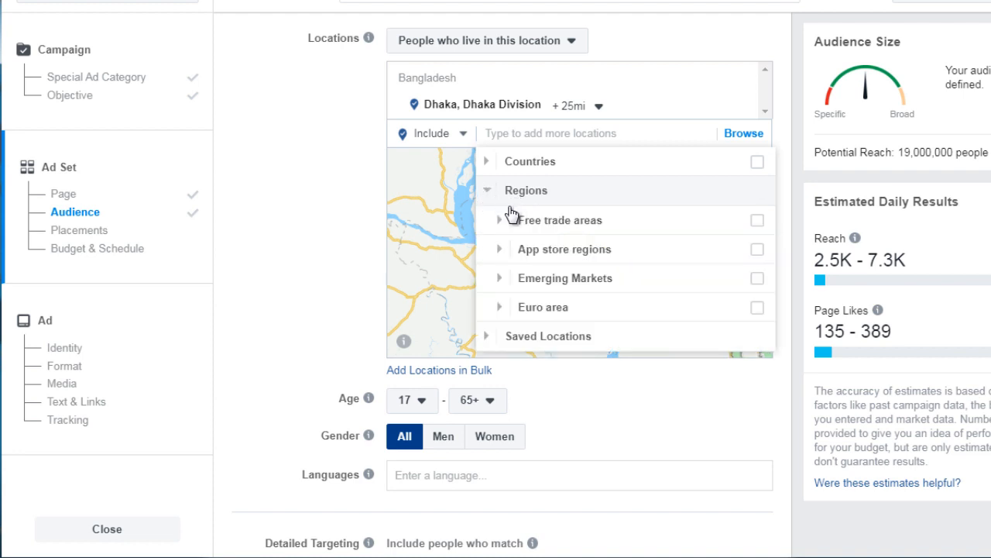
pyautogui.moveTo(524, 215)
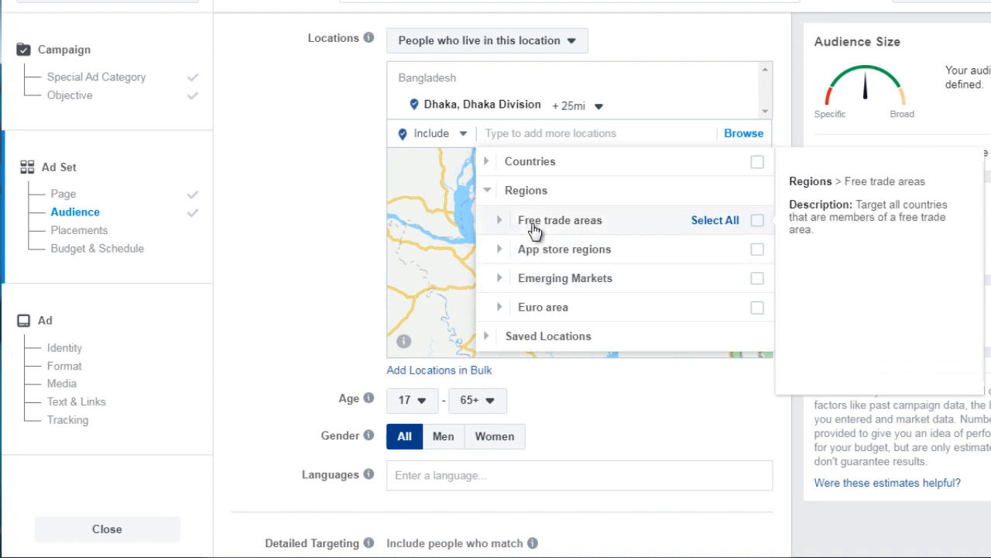
pyautogui.moveTo(531, 277)
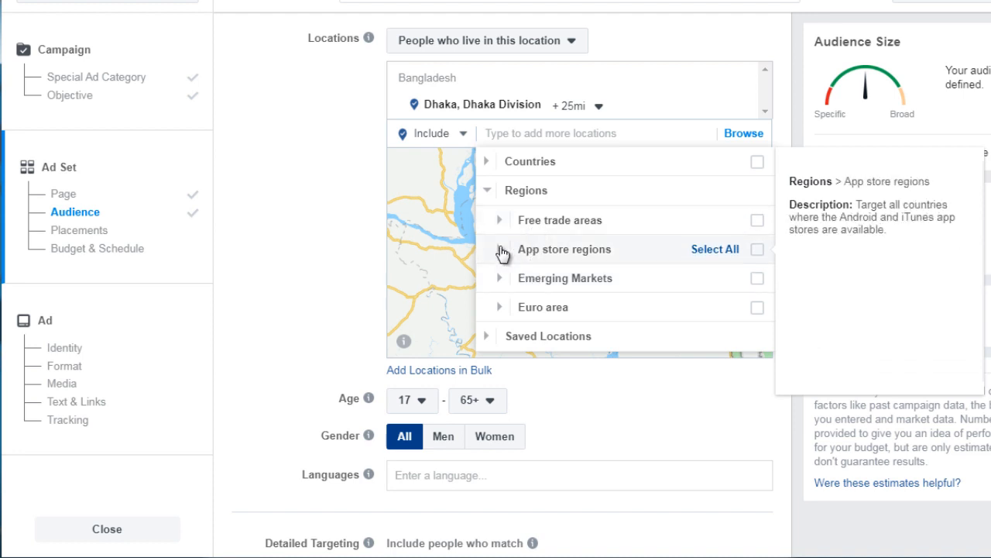
pyautogui.moveTo(502, 310)
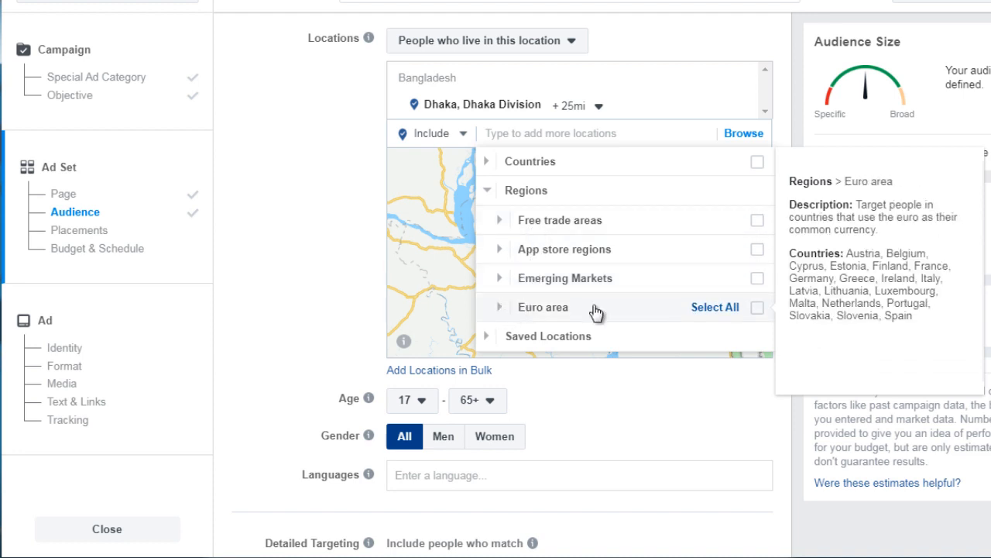
pyautogui.click(504, 223)
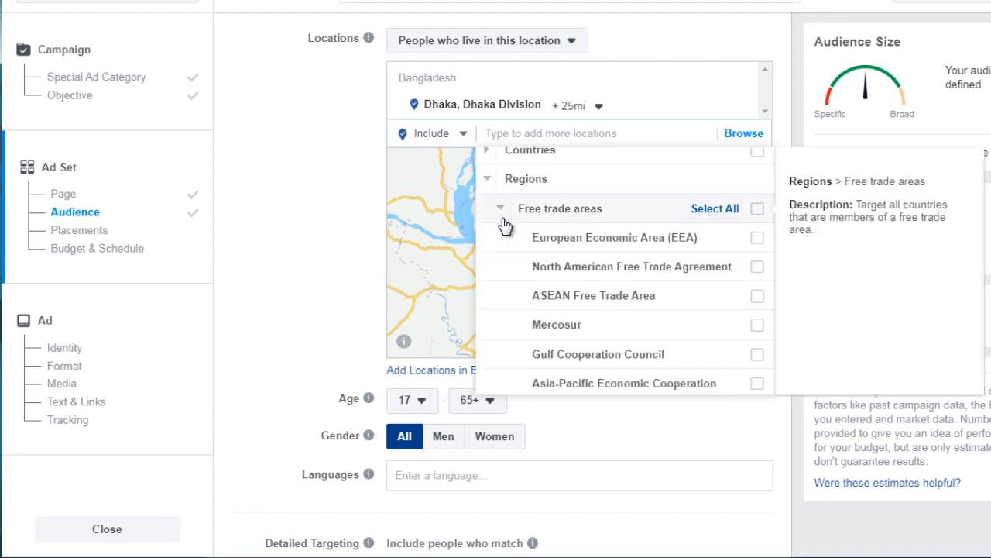
pyautogui.scroll(-1, 526, 220)
pyautogui.moveTo(587, 245)
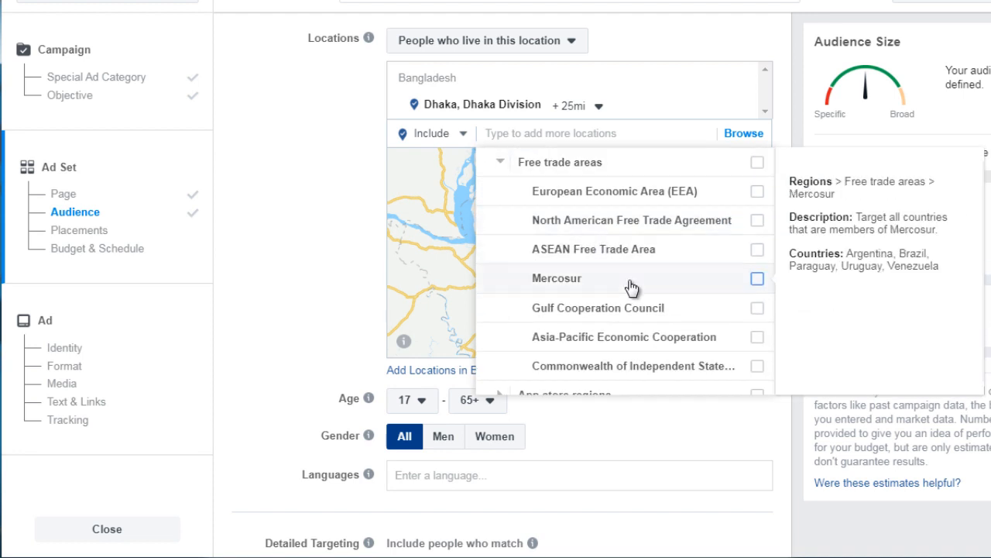
pyautogui.moveTo(639, 343)
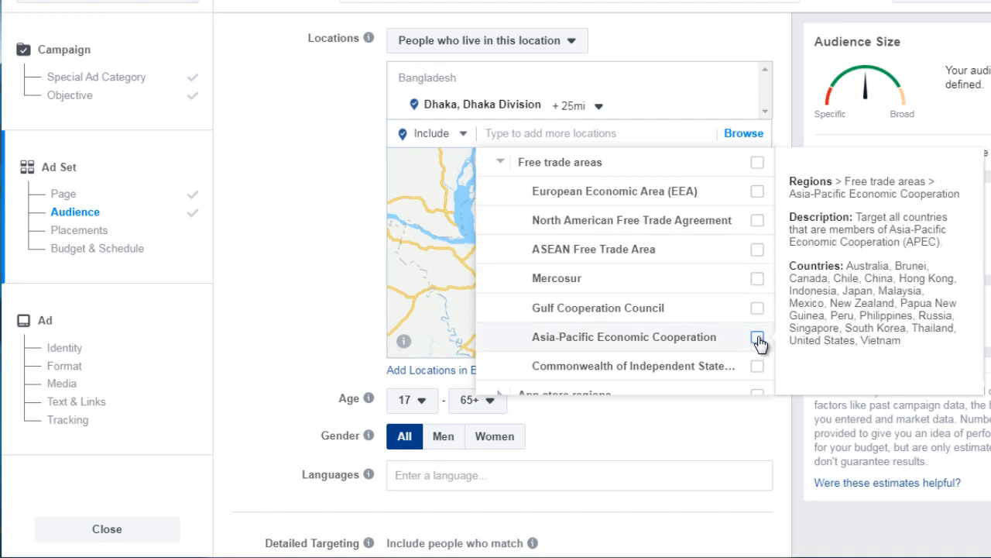
pyautogui.click(369, 197)
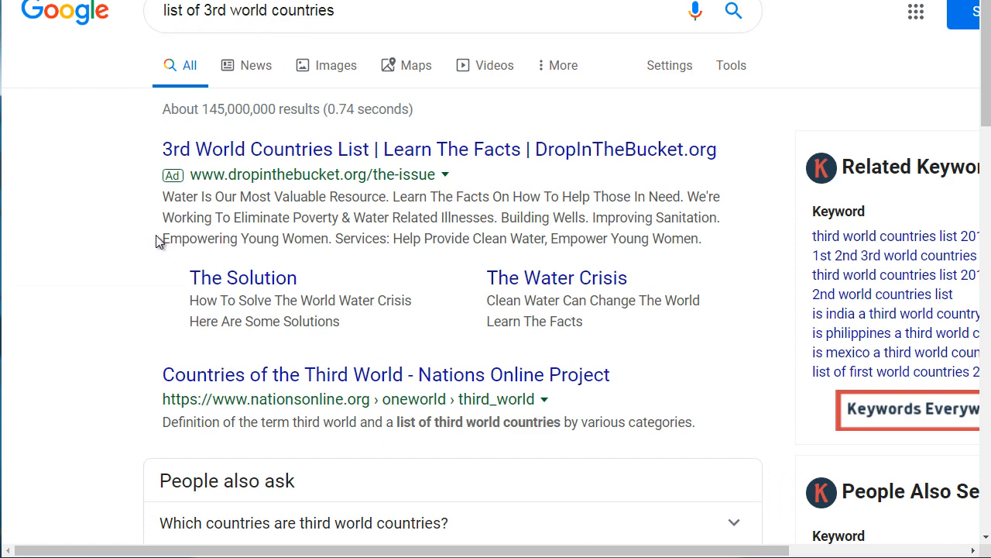
# Step: Open the World Population Review result "Third World Countries 2019" from the Google search in a new tab and switch to it
pyautogui.scroll(-6, 138, 248)
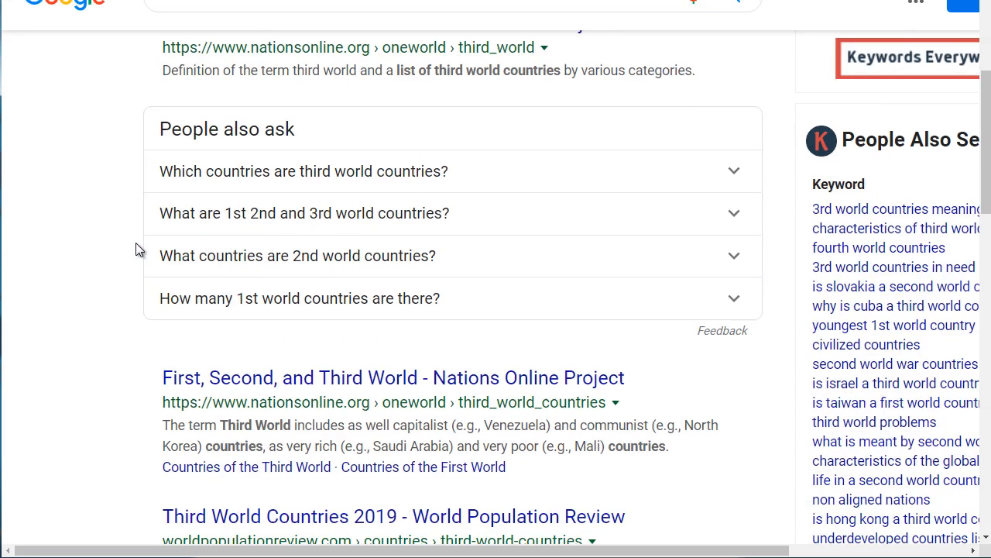
pyautogui.scroll(1, 135, 243)
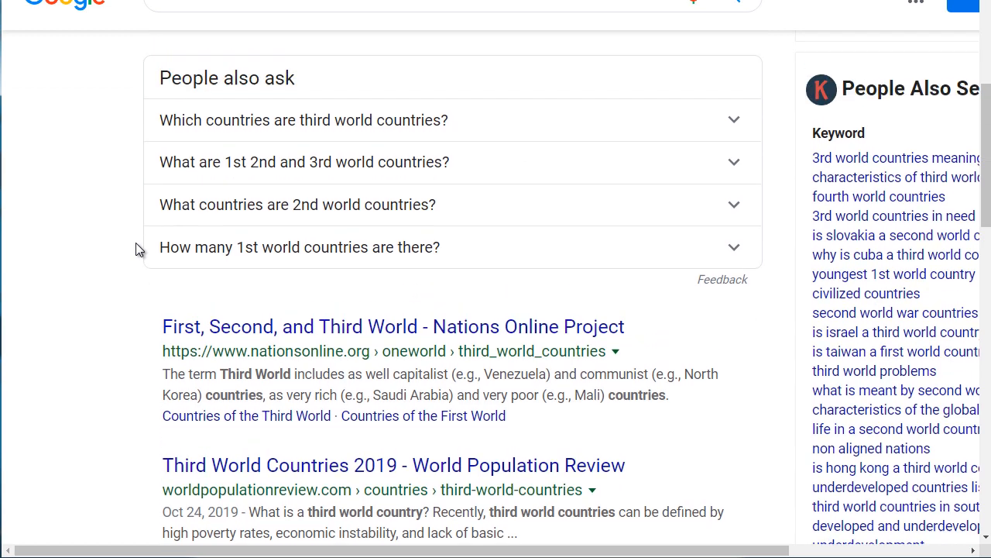
pyautogui.click(236, 128)
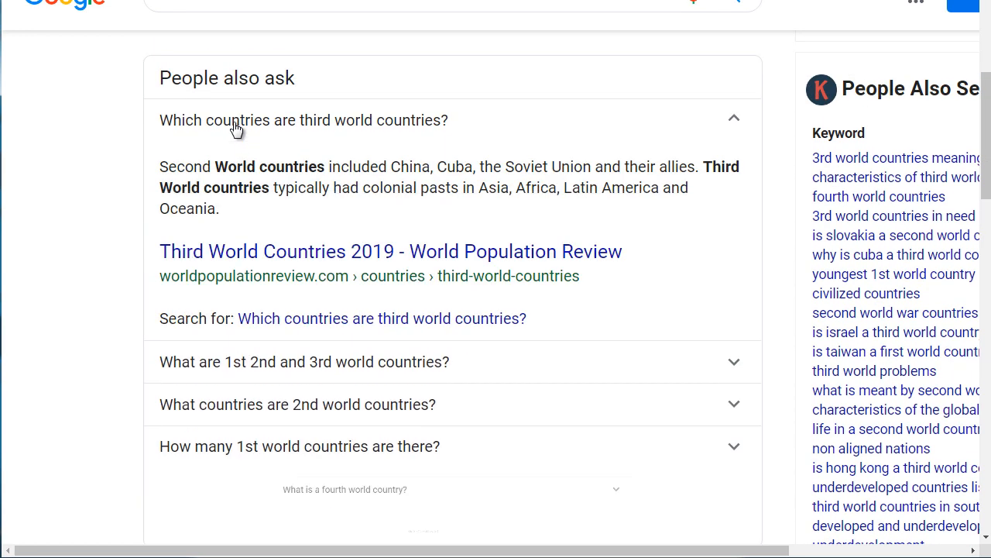
pyautogui.rightClick(302, 259)
pyautogui.click(344, 269)
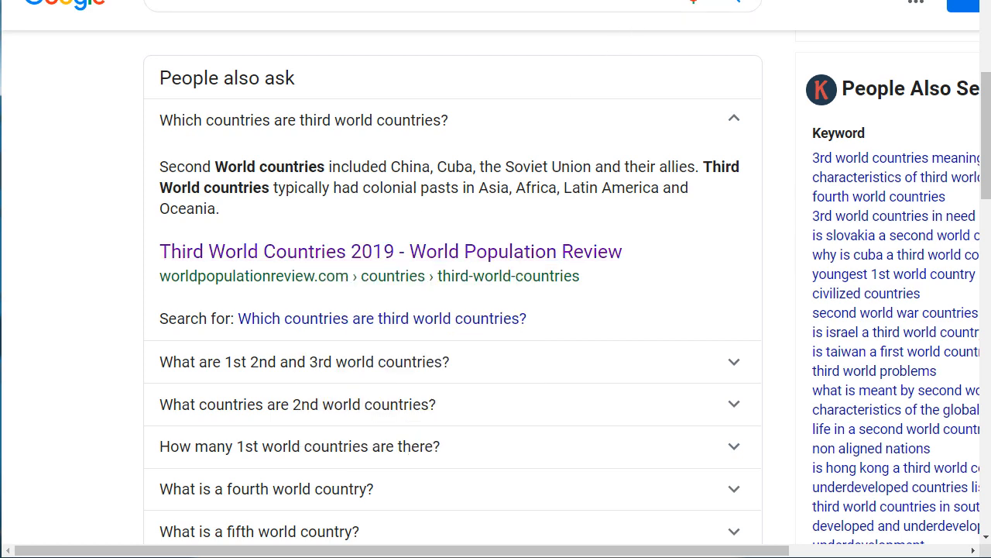
pyautogui.scroll(-3, 120, 191)
pyautogui.scroll(-2, 118, 192)
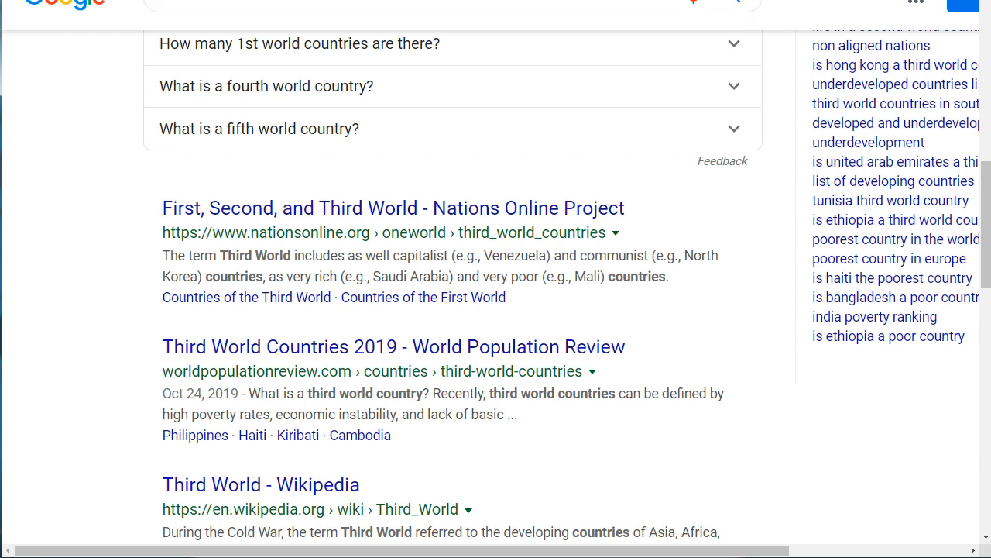
pyautogui.hotkey('ctrl', 'Tab')
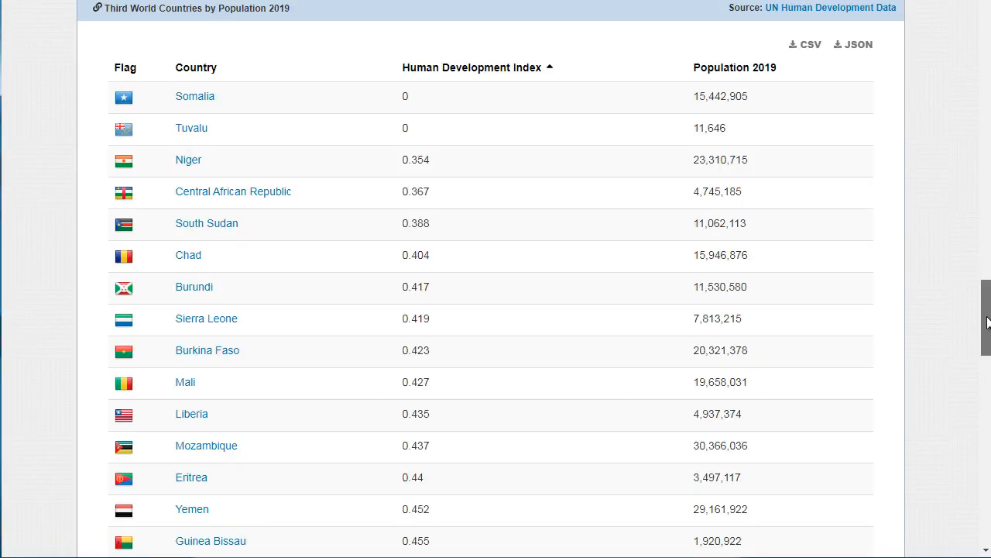
# Step: Sort the third world countries table by 2019 population in descending order
pyautogui.scroll(-1, 988, 321)
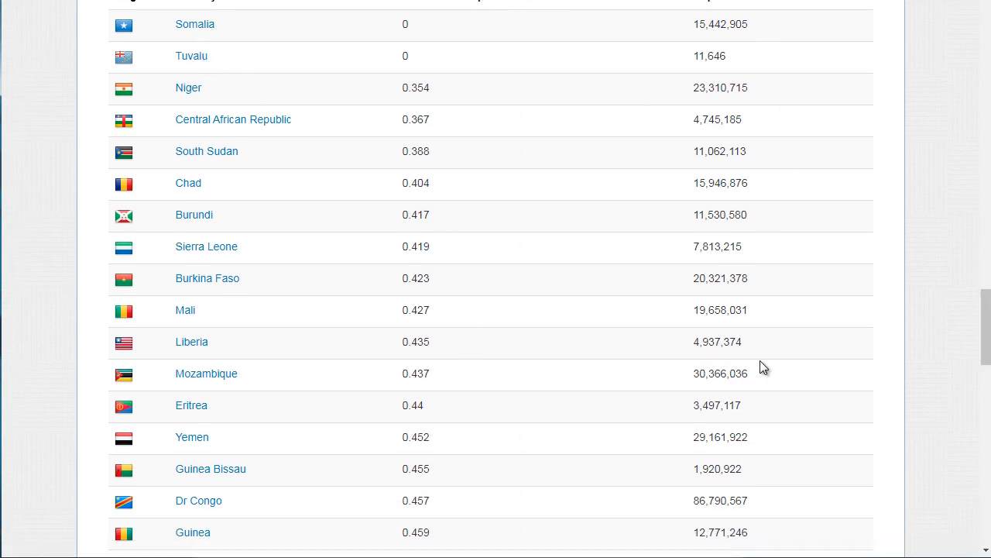
pyautogui.click(734, 4)
pyautogui.click(714, 4)
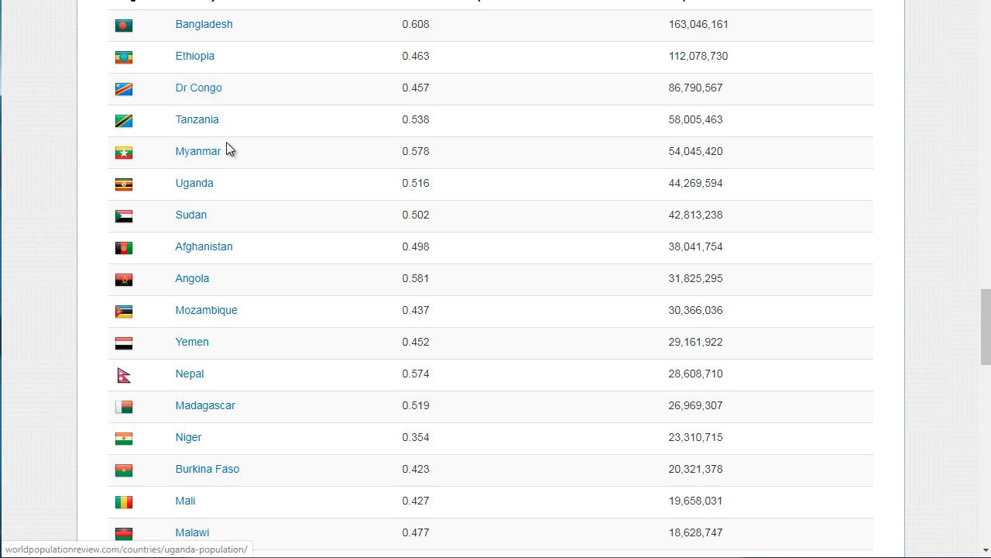
# Step: Take the country name Myanmar from the table and add the country to the included audience locations in Facebook Ads Manager
pyautogui.moveTo(221, 151); pyautogui.dragTo(178, 161)
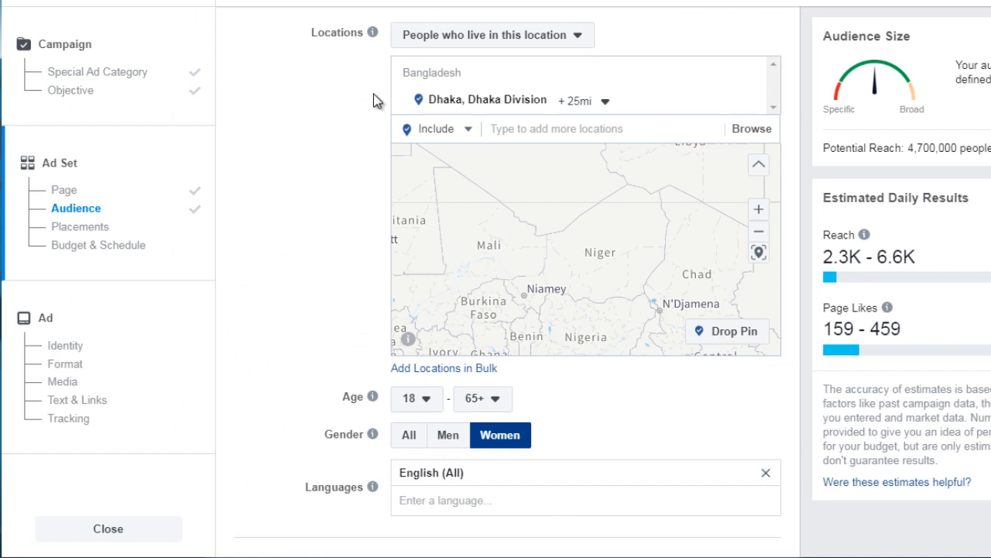
pyautogui.click(548, 129)
pyautogui.write('Myanmar')
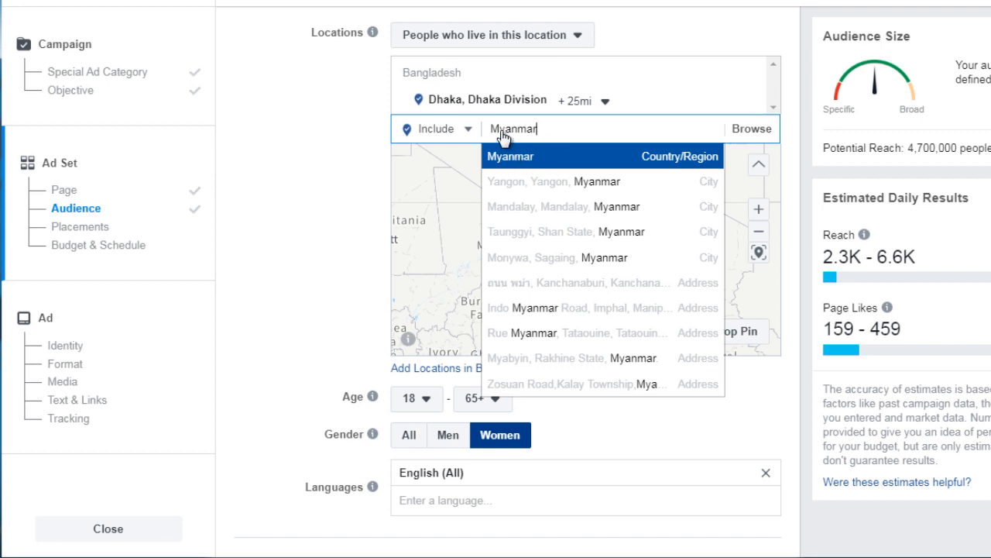
pyautogui.click(570, 173)
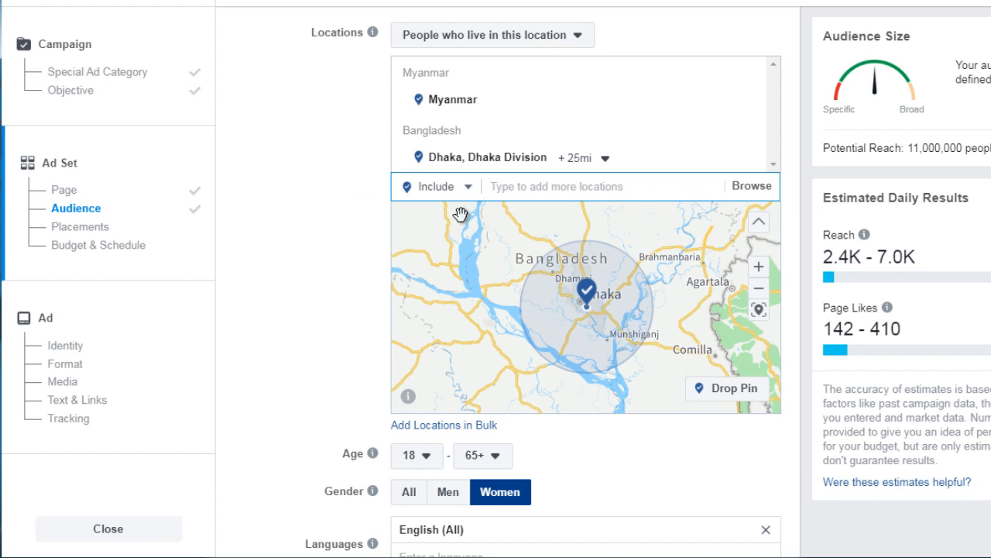
pyautogui.click(335, 291)
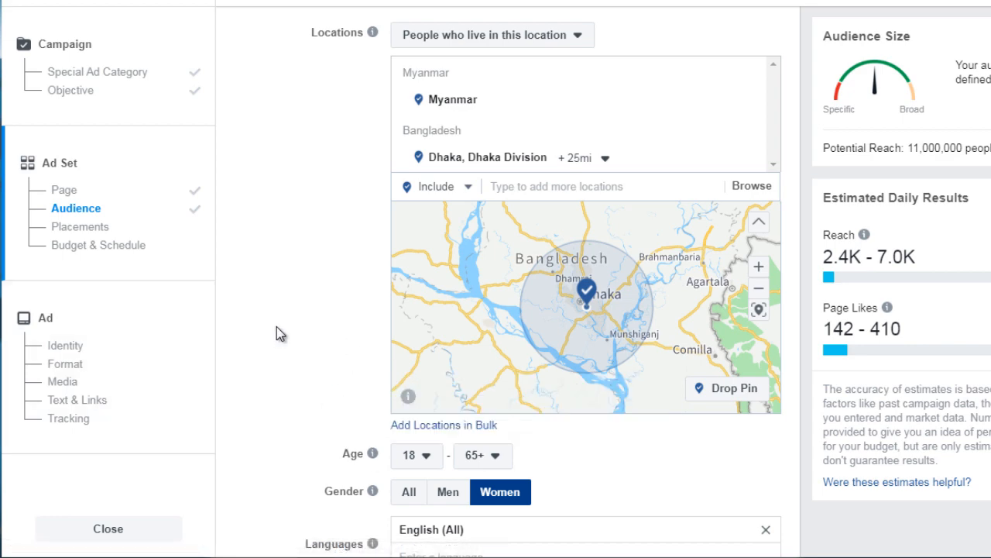
# Step: Set the audience's gender targeting to All
pyautogui.scroll(-2, 311, 345)
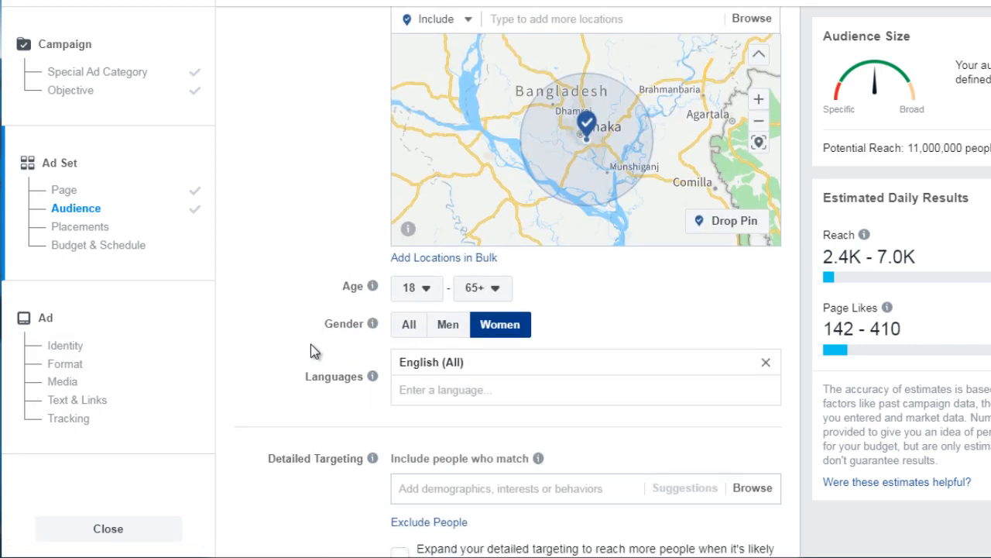
pyautogui.scroll(-1, 311, 346)
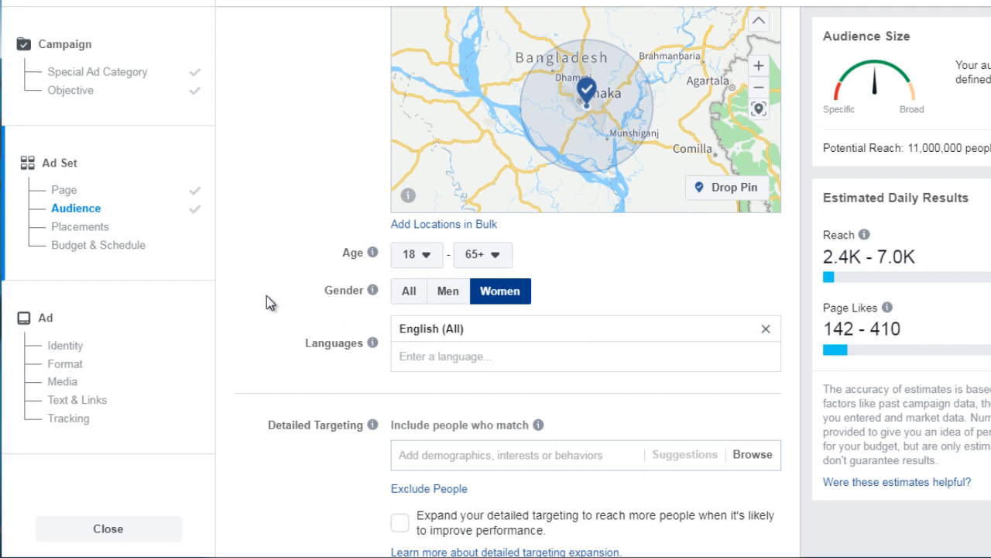
pyautogui.scroll(-2, 266, 295)
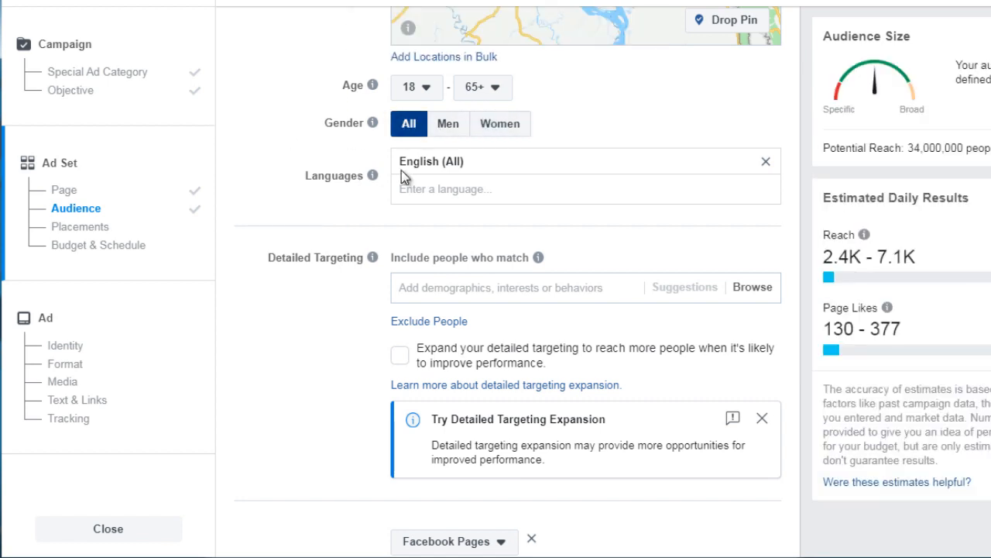
# Step: Enter English in the language targeting of the audience, keeping English (All) selected
pyautogui.click(432, 191)
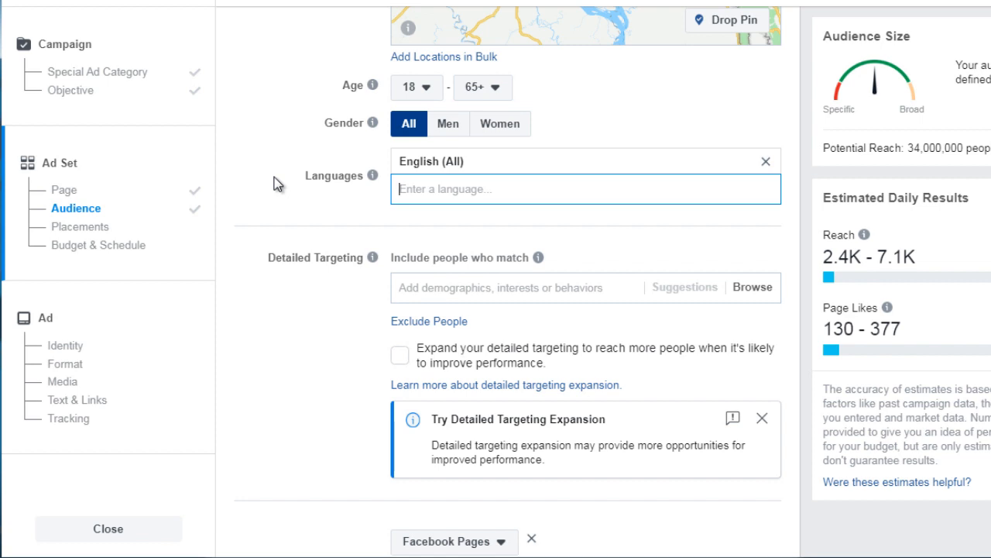
pyautogui.write('En')
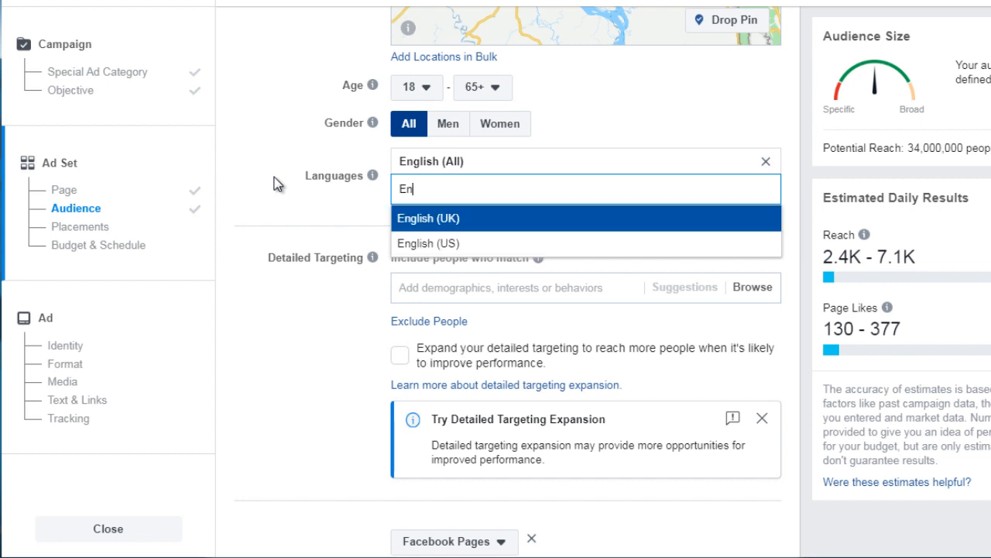
pyautogui.write('glish')
pyautogui.click(447, 169)
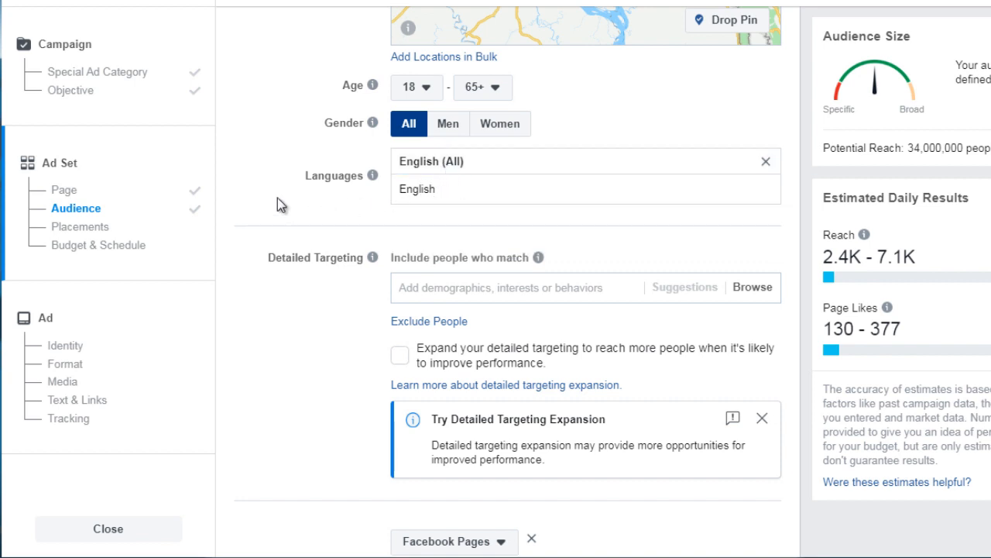
# Step: Search the detailed targeting for "motivational" and include the interest Motivational Quotes
pyautogui.scroll(-1, 280, 204)
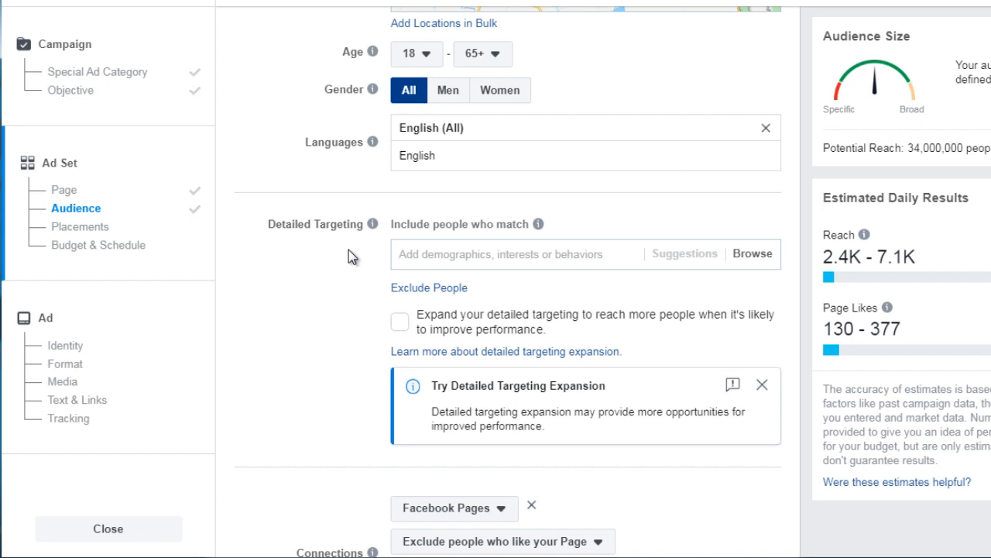
pyautogui.click(429, 255)
pyautogui.write('m')
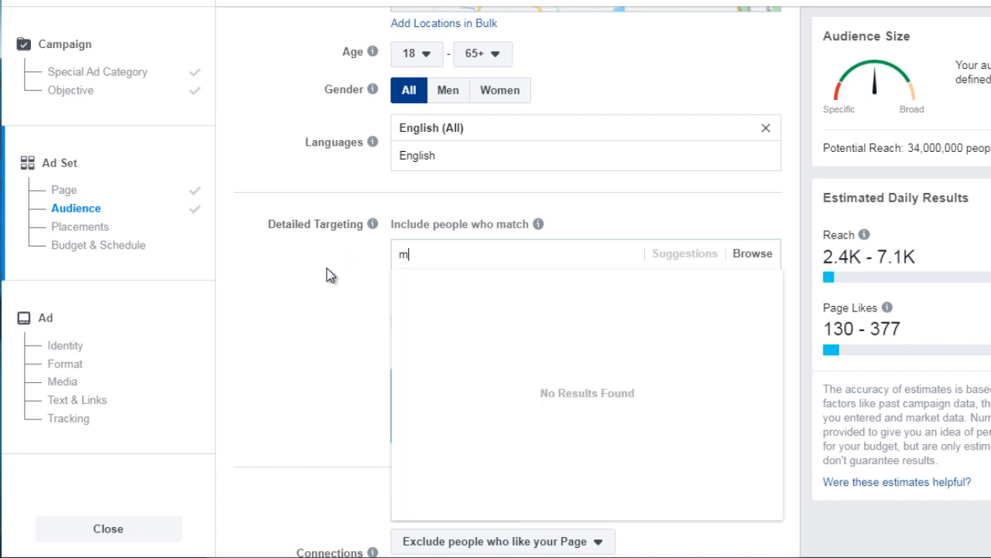
pyautogui.write('otivat')
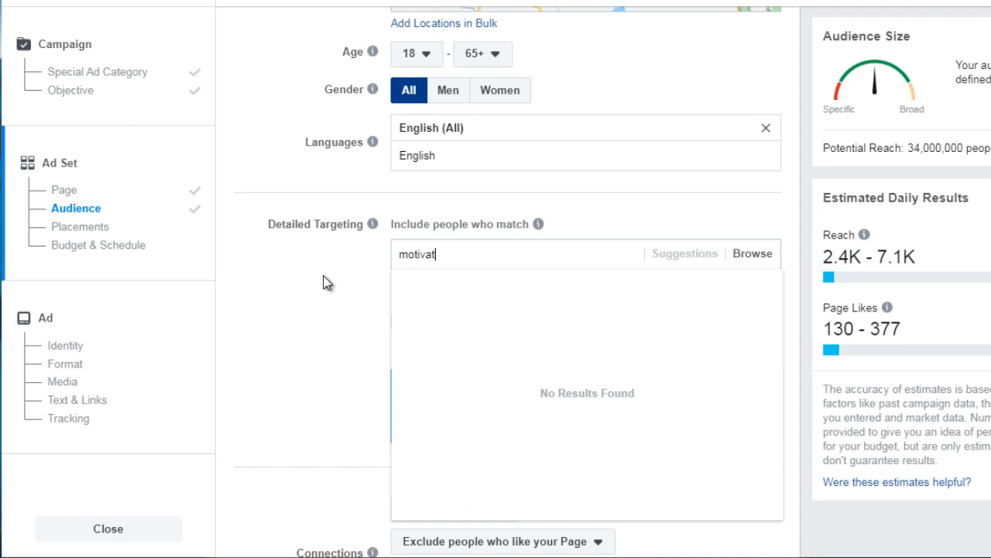
pyautogui.write('ional')
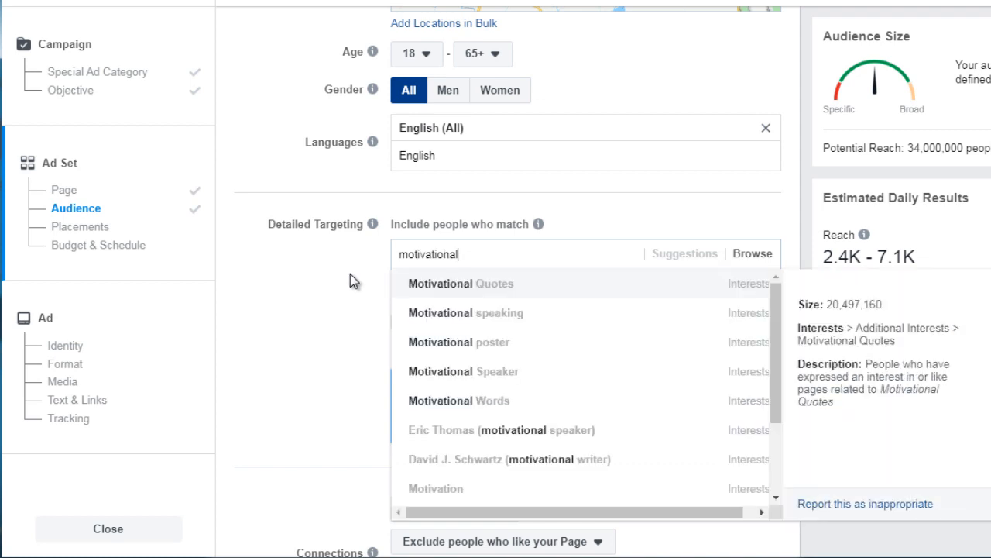
pyautogui.click(484, 292)
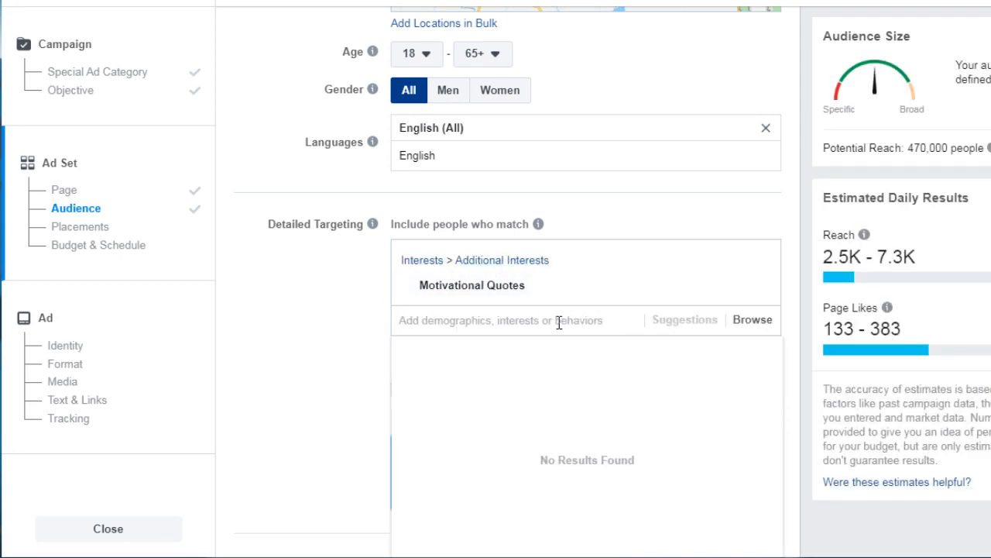
pyautogui.write('motiv')
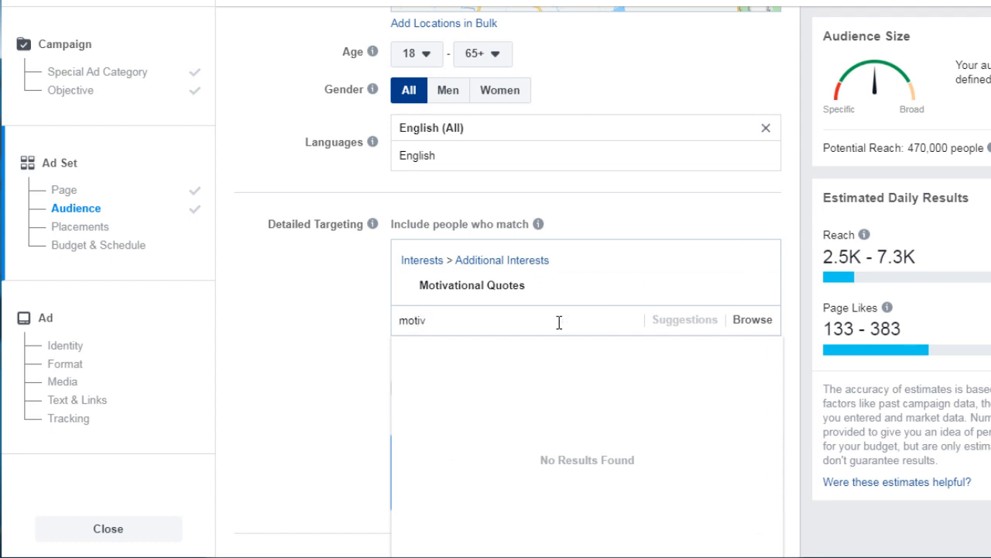
pyautogui.write('ational quotes')
pyautogui.moveTo(513, 323); pyautogui.dragTo(390, 325)
pyautogui.press('BackSpace')
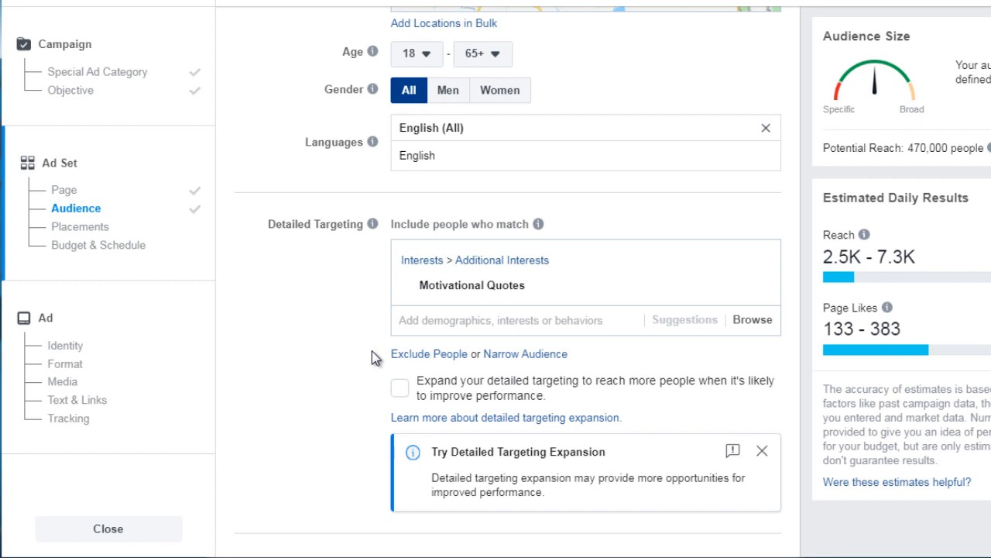
# Step: Switch the placements to Edit Placements and examine the available devices, platforms and feed placements
pyautogui.scroll(-1, 367, 322)
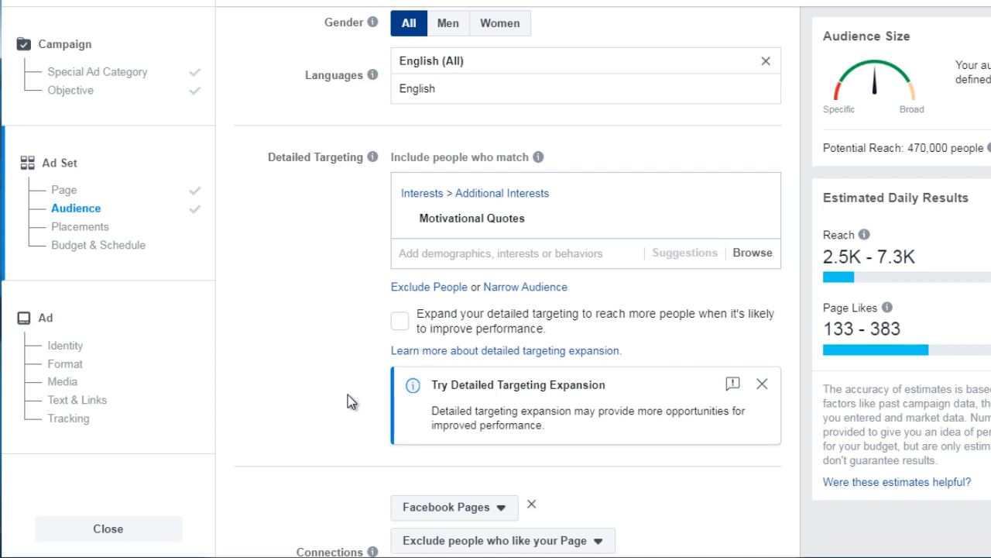
pyautogui.scroll(-5, 348, 394)
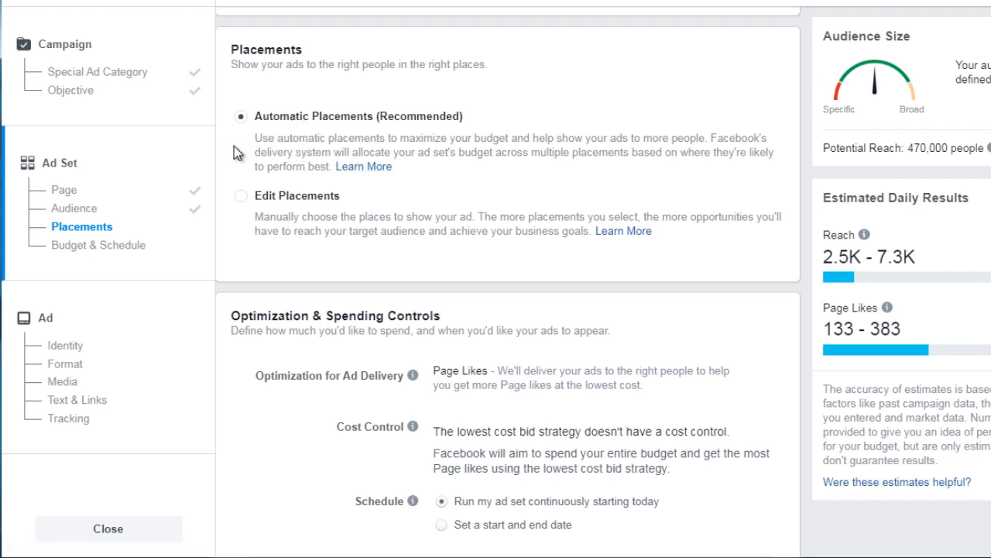
pyautogui.click(242, 201)
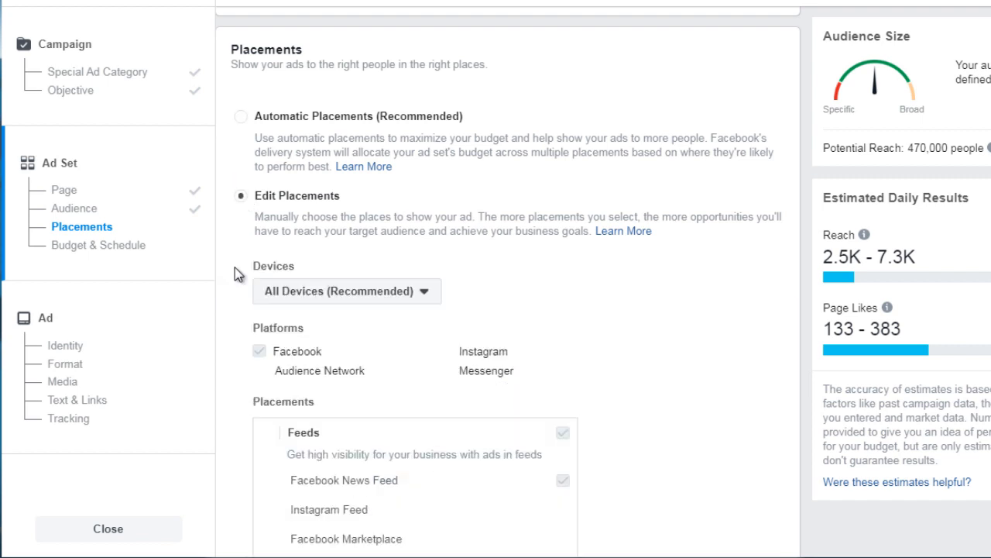
pyautogui.scroll(-3, 233, 280)
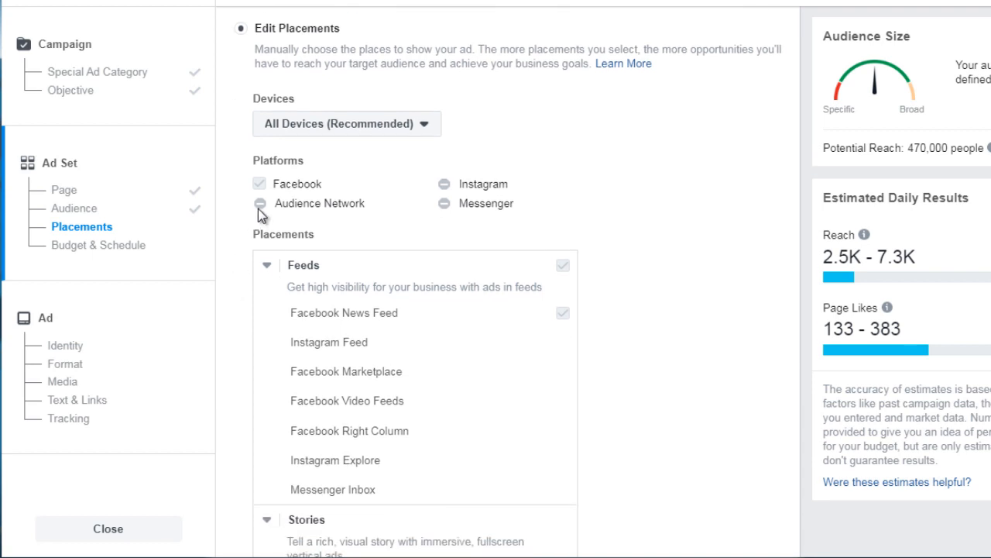
pyautogui.click(351, 139)
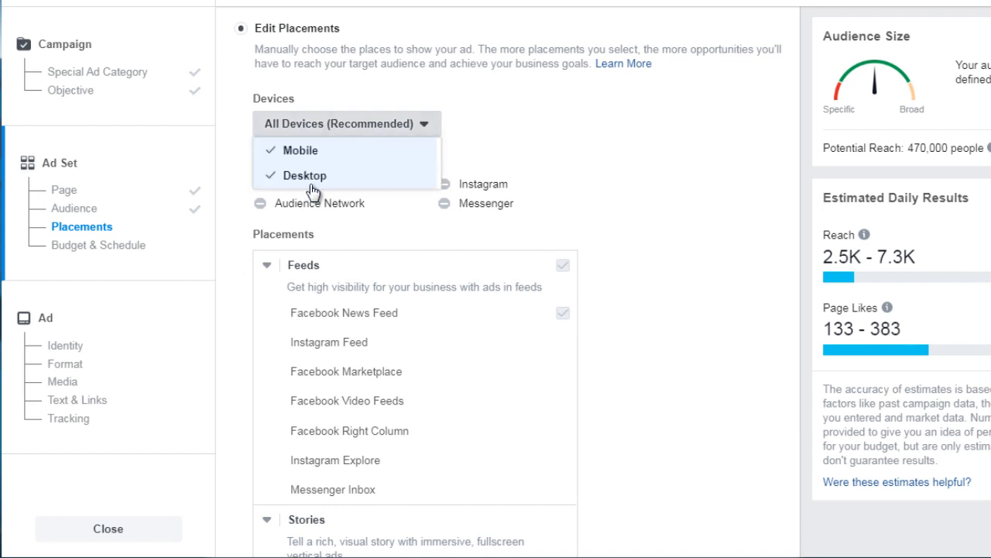
pyautogui.click(238, 234)
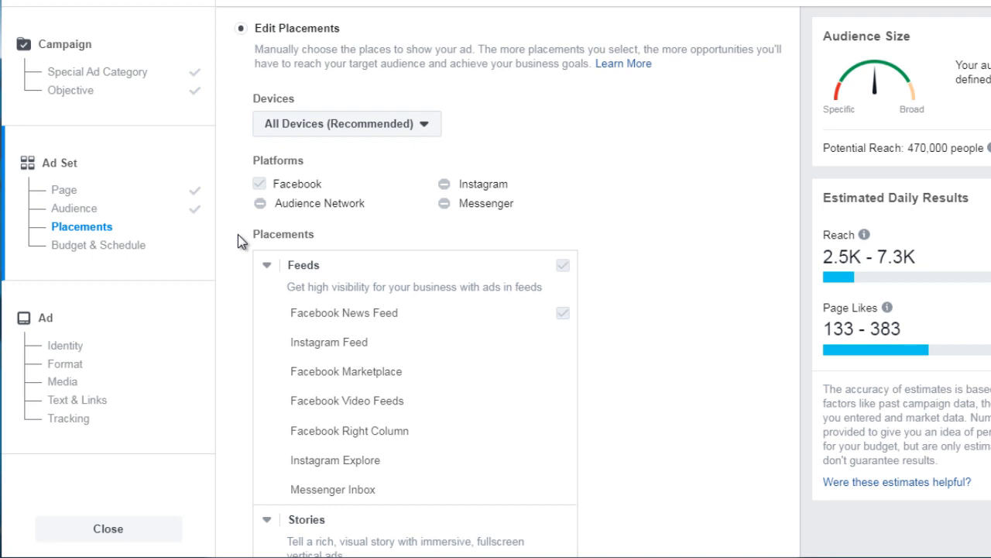
pyautogui.scroll(-3, 238, 234)
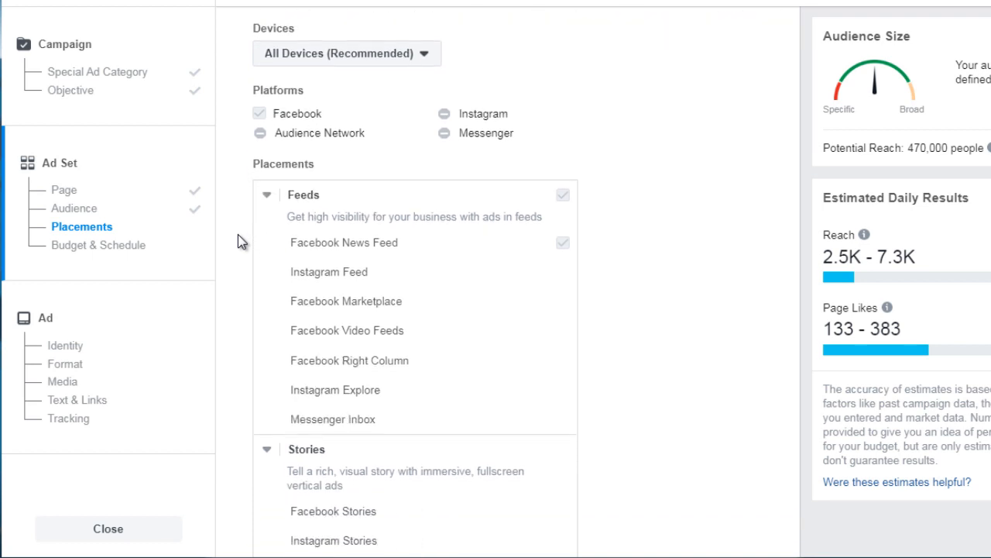
pyautogui.scroll(6, 238, 234)
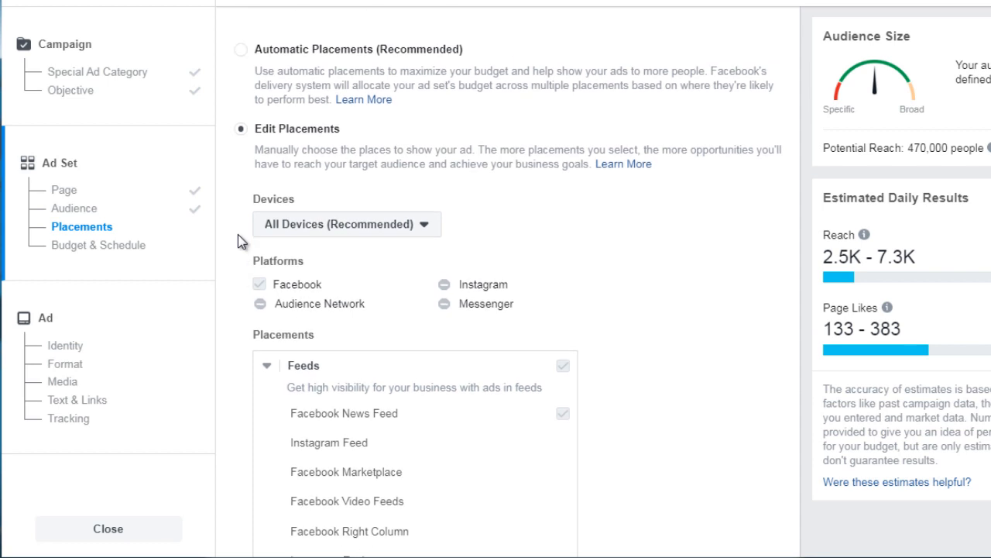
# Step: Choose Automatic Placements (Recommended), keep the default spending and schedule settings, and continue to the ad setup
pyautogui.click(243, 51)
pyautogui.scroll(-10, 236, 298)
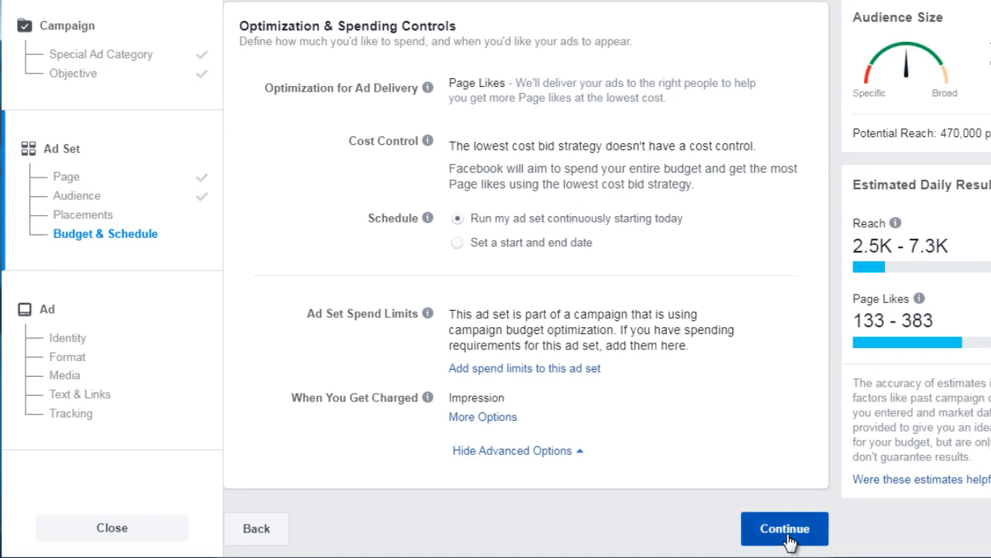
pyautogui.click(788, 535)
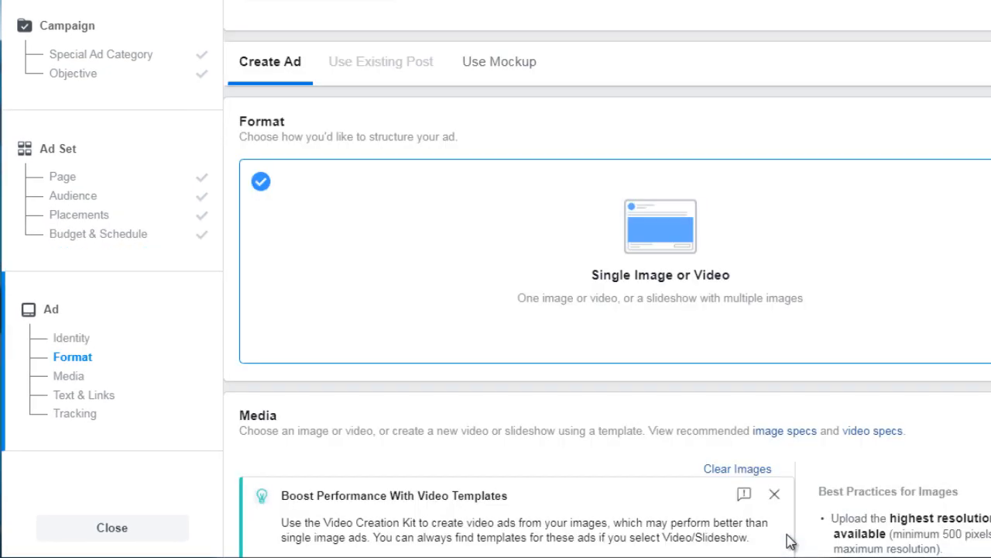